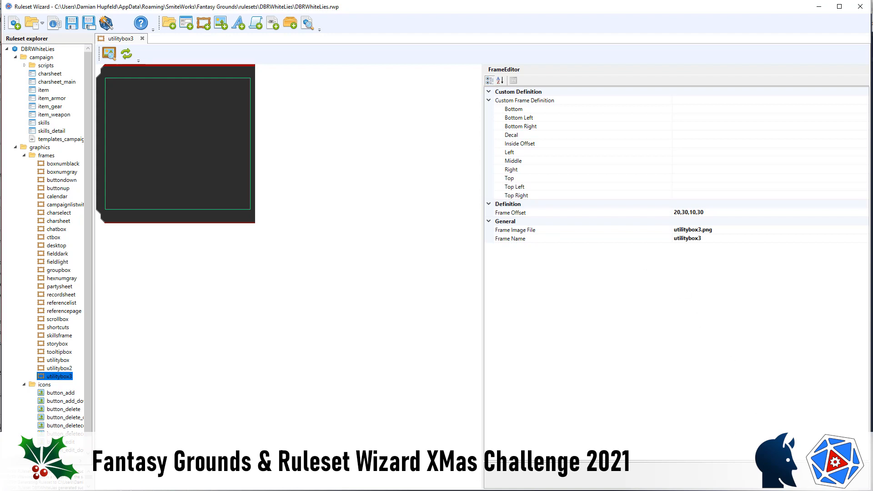
- Open the utilitybox2 and utilitybox frames and compare their images and frame offsets with utilitybox3
key("alt+Tab")
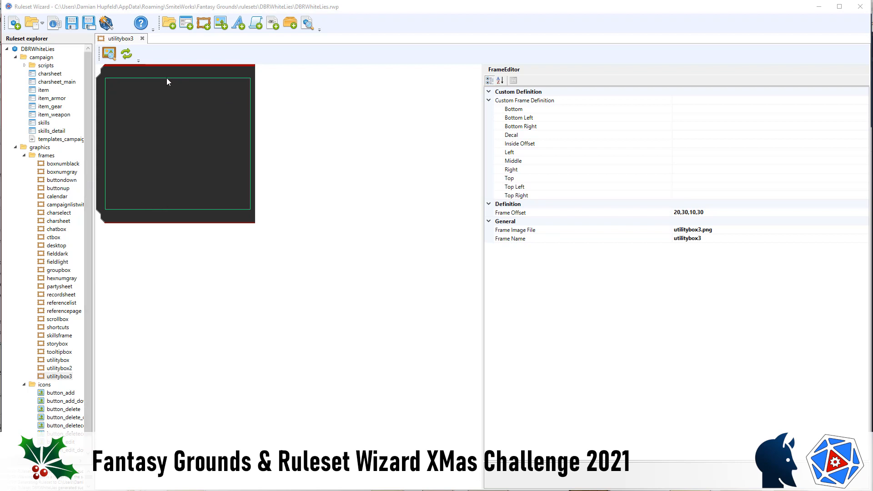
double_click(61, 369)
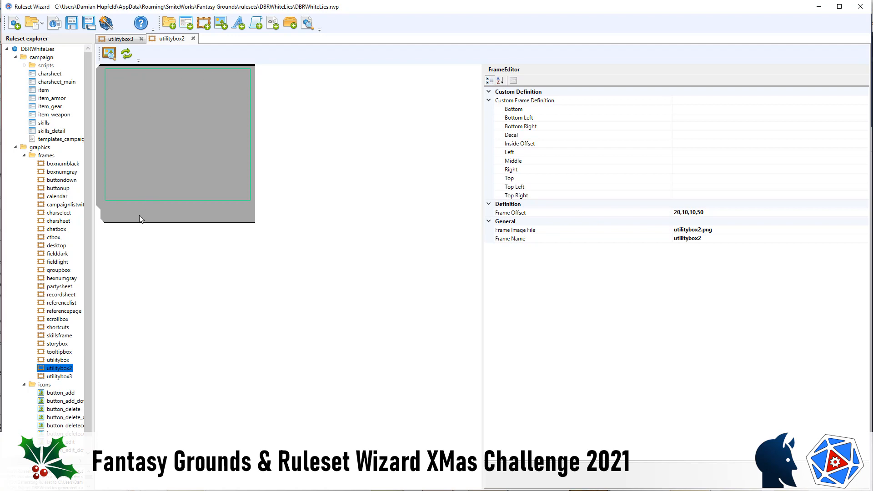
double_click(63, 360)
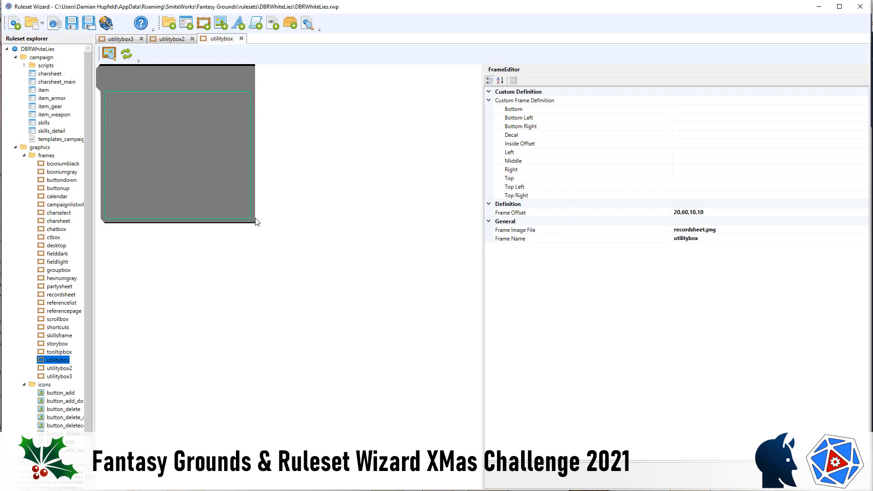
left_click(172, 39)
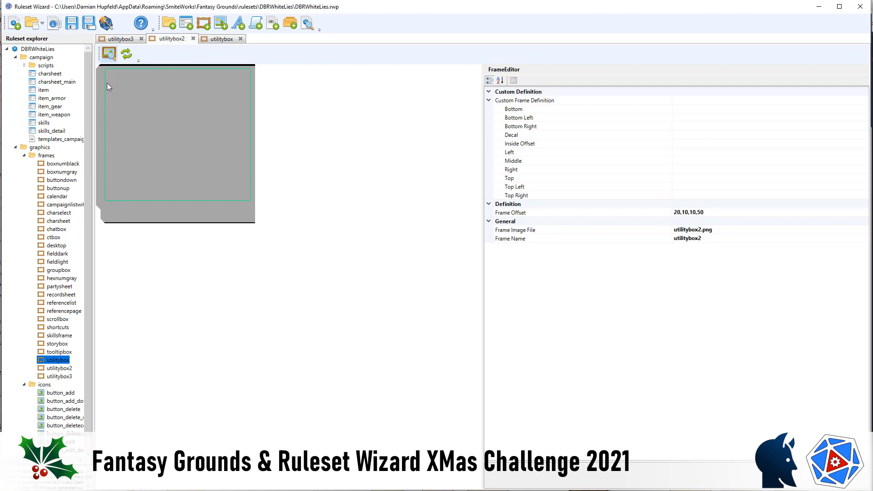
left_click(121, 39)
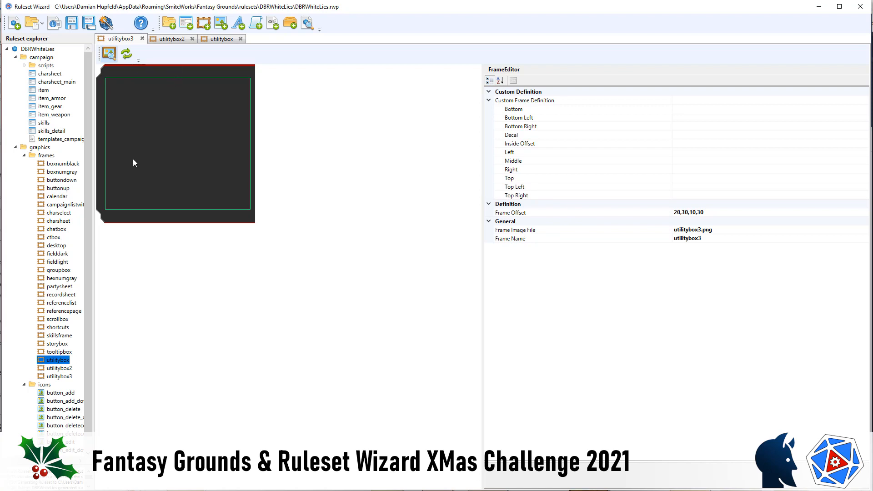
- Open the tooltipbox, storybox, skillsframe, shortcuts and scrollbox frames to examine their images and frame offsets
double_click(58, 352)
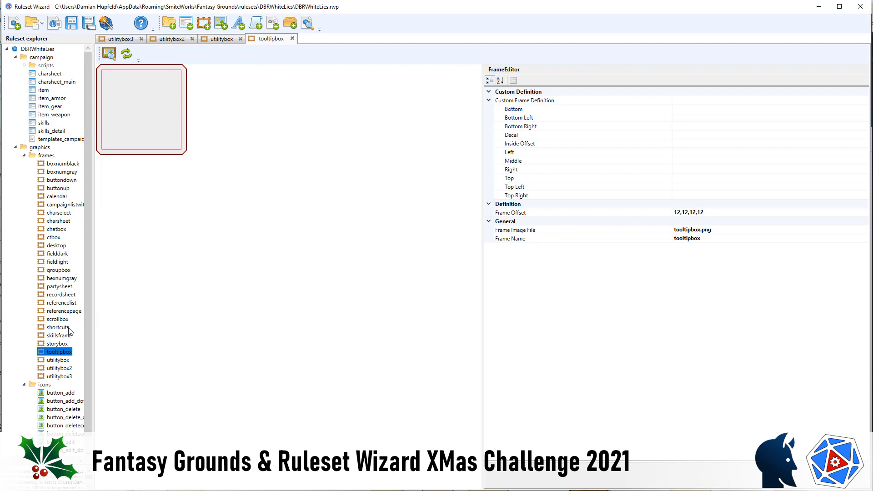
double_click(56, 345)
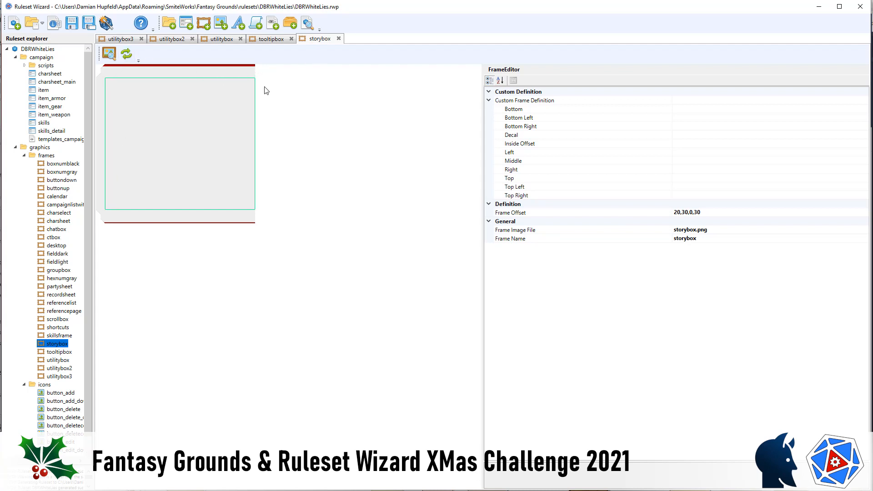
left_click(55, 337)
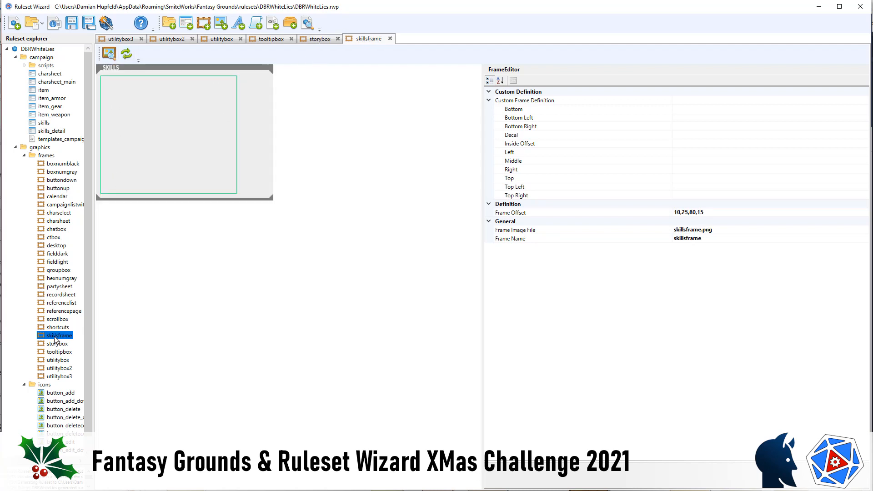
left_click(63, 329)
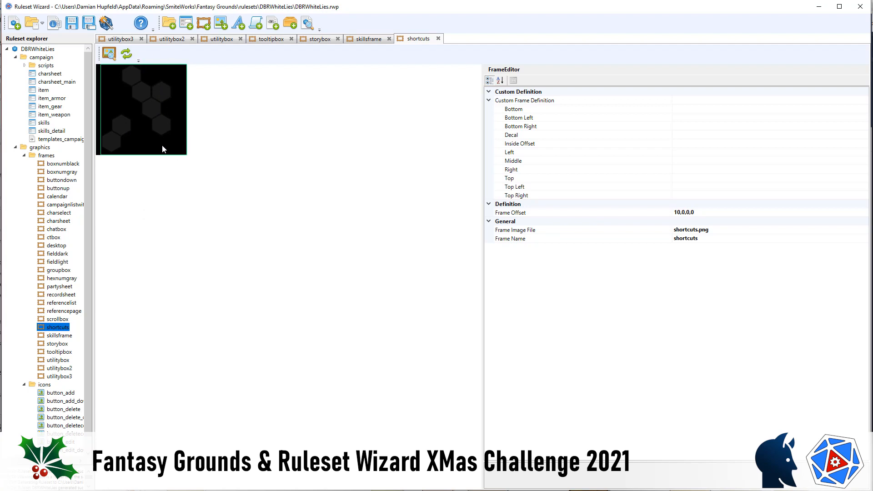
double_click(60, 320)
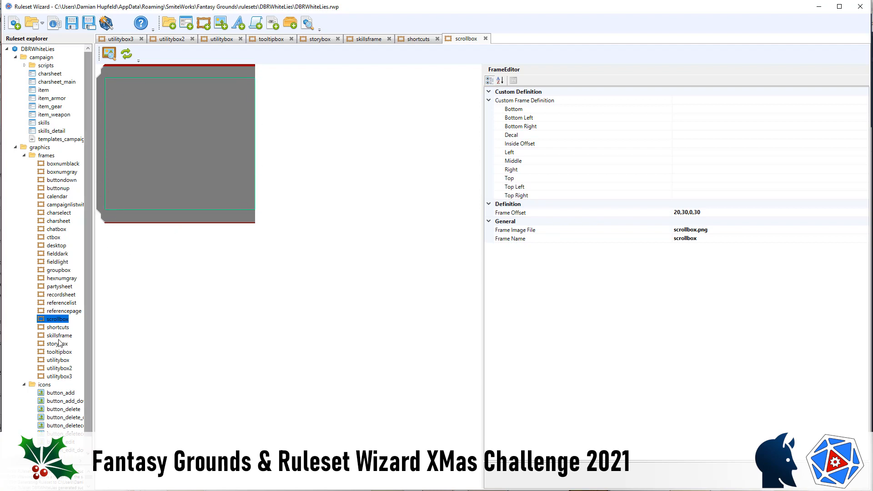
- Open the referencepage, referencelist, recordsheet and partysheet frames to examine their images and frame offsets
double_click(60, 312)
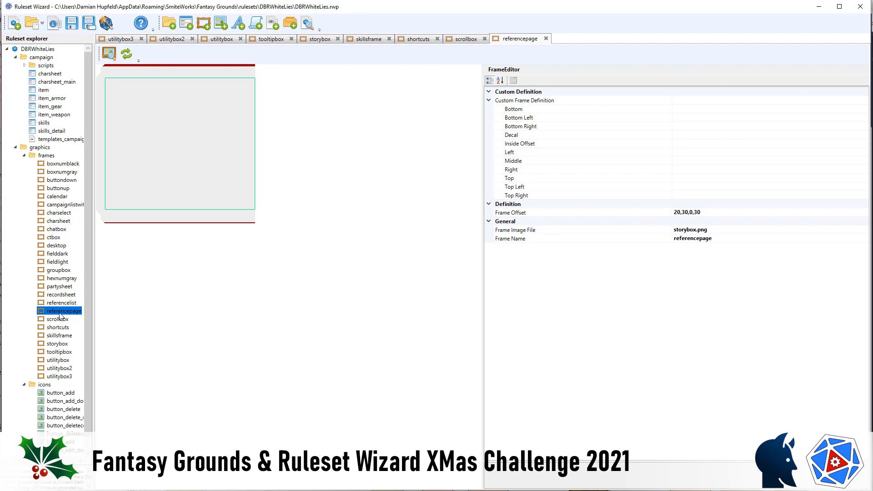
double_click(65, 305)
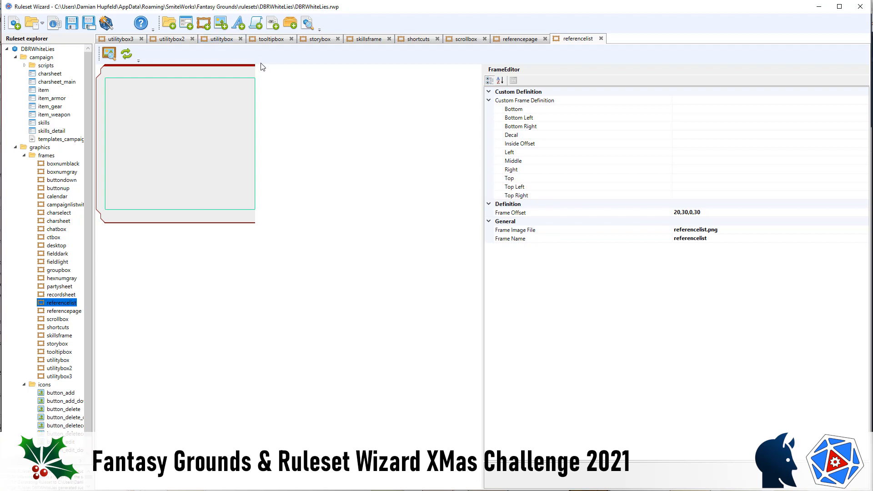
left_click(54, 296)
double_click(54, 297)
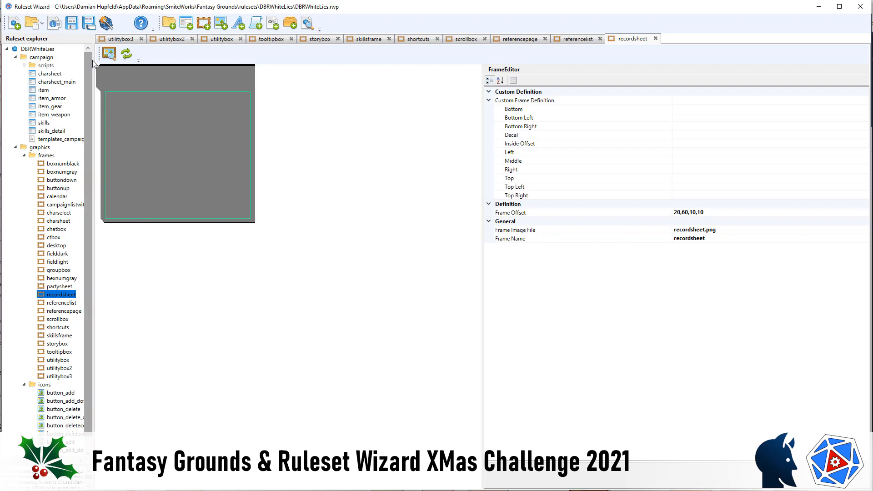
double_click(58, 287)
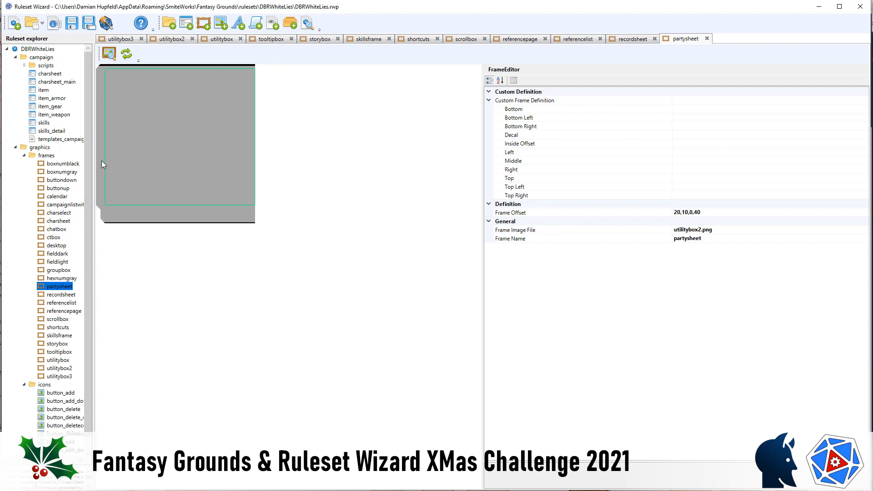
- Open the groupbox, fieldlight, fielddark, desktop and ctbox frames to examine their images and frame offsets
double_click(58, 272)
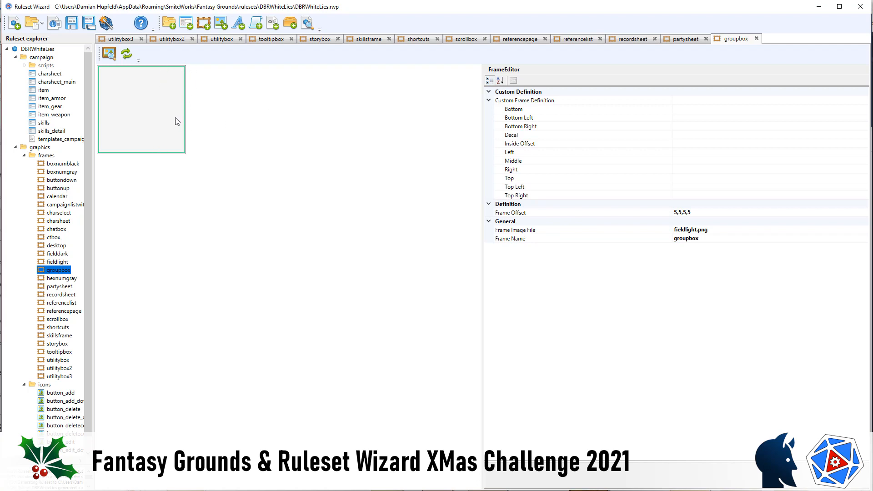
double_click(58, 263)
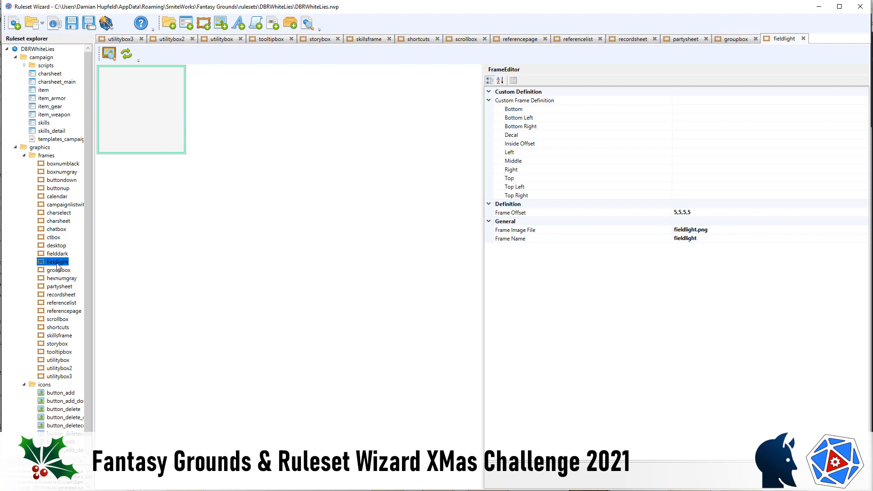
double_click(60, 255)
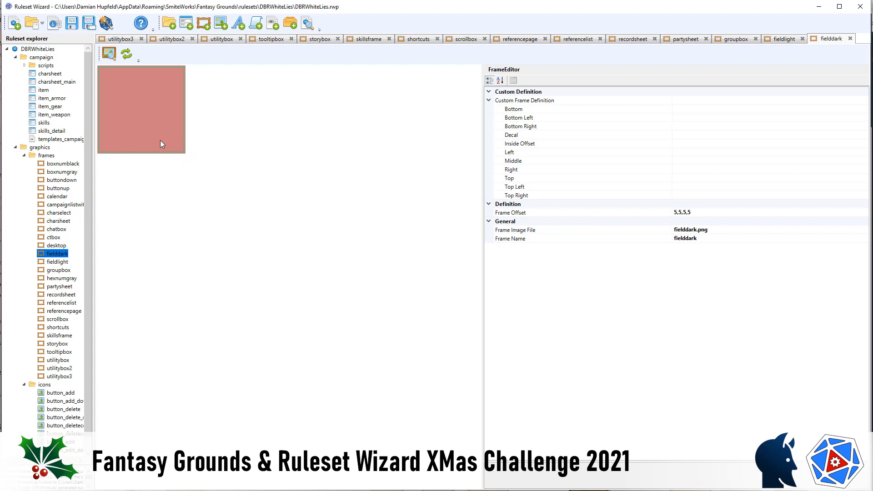
double_click(55, 245)
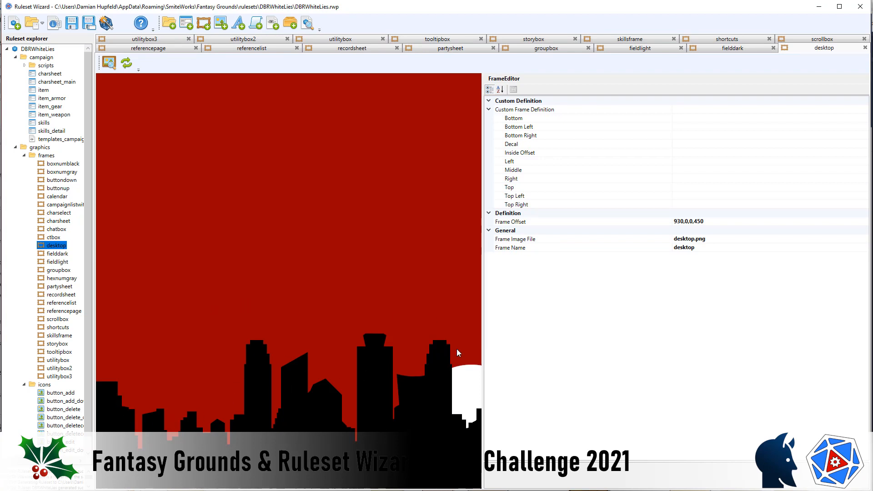
double_click(53, 238)
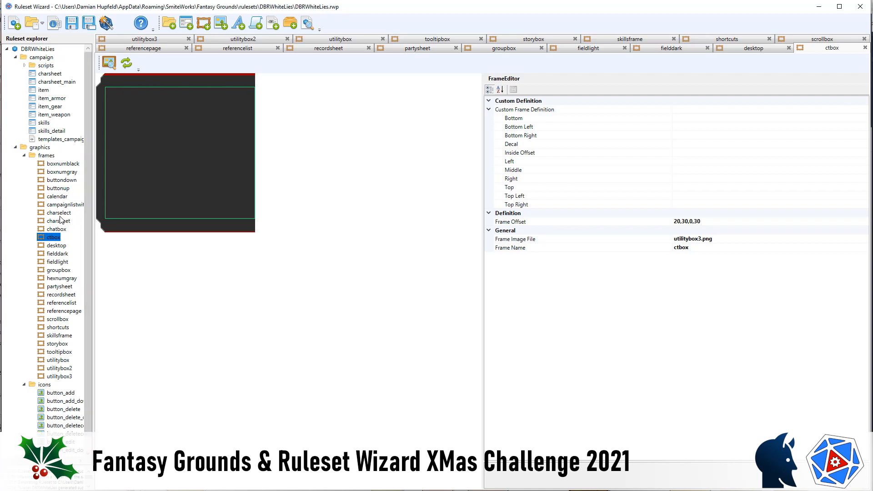
- Open the chatbox, charsheet, charselect, campaignlistwithtabs, calendar, buttonup and buttondown frames to examine their images and frame offsets
left_click(48, 230)
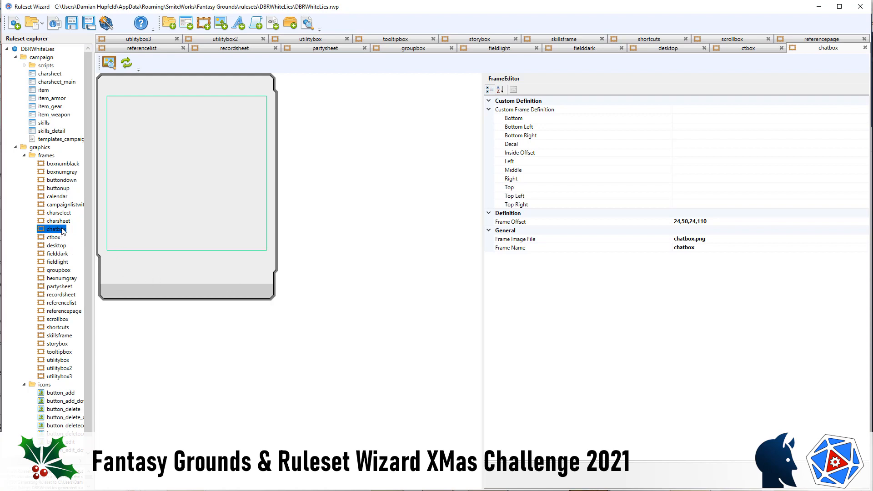
double_click(59, 221)
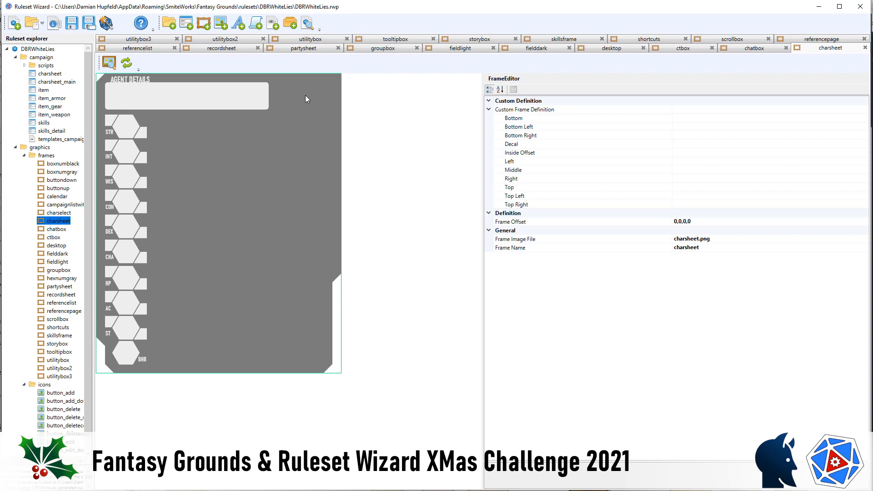
left_click(62, 213)
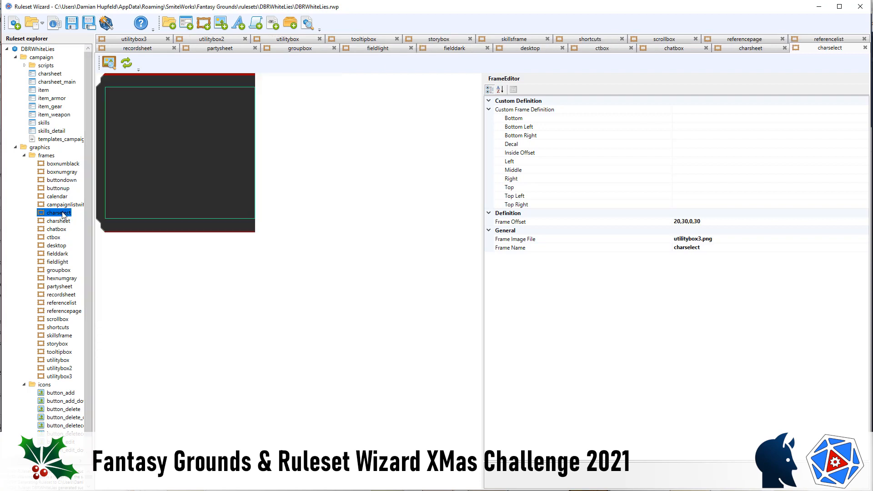
left_click(60, 205)
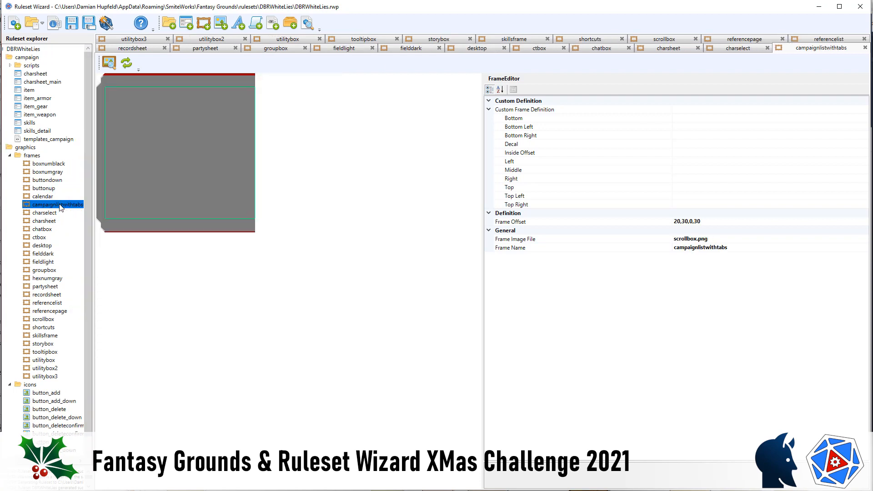
left_click(44, 199)
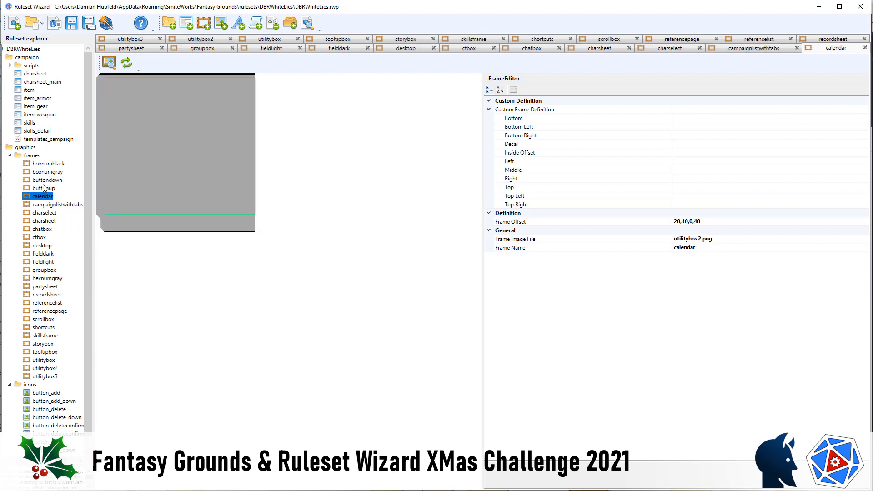
left_click(41, 189)
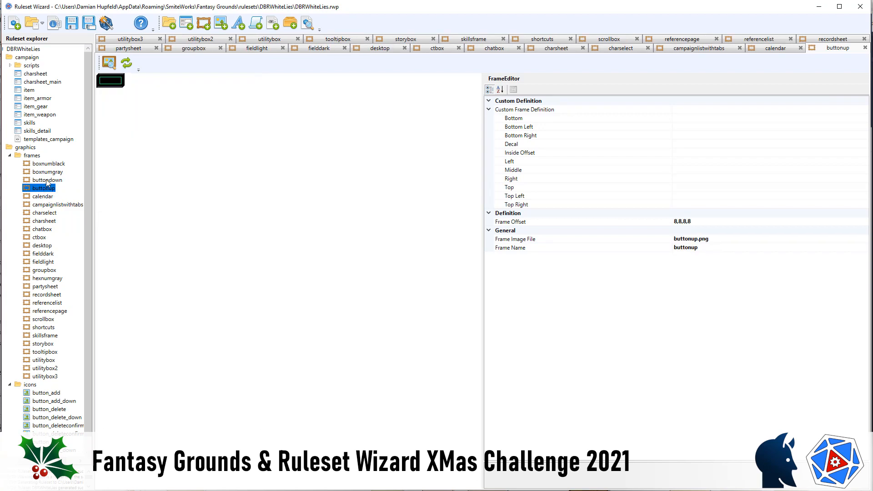
left_click(47, 181)
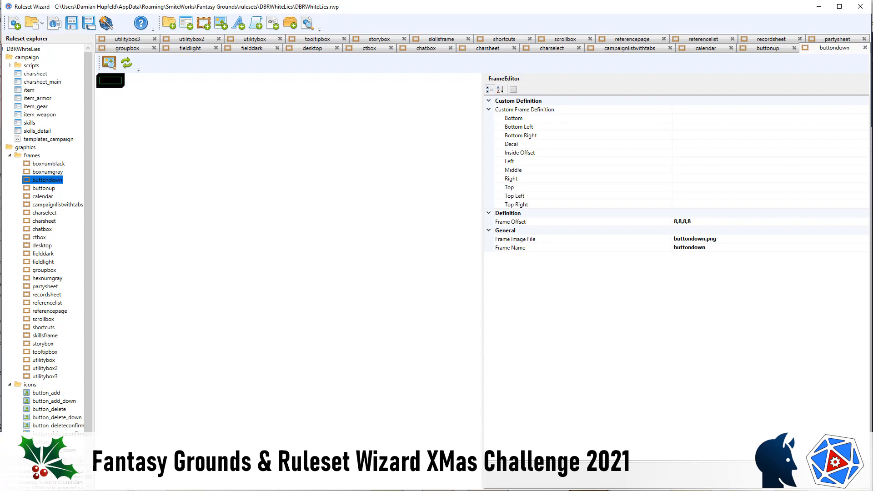
- Switch to GIMP and examine the untitled light hexagon image up close
key("alt+Tab")
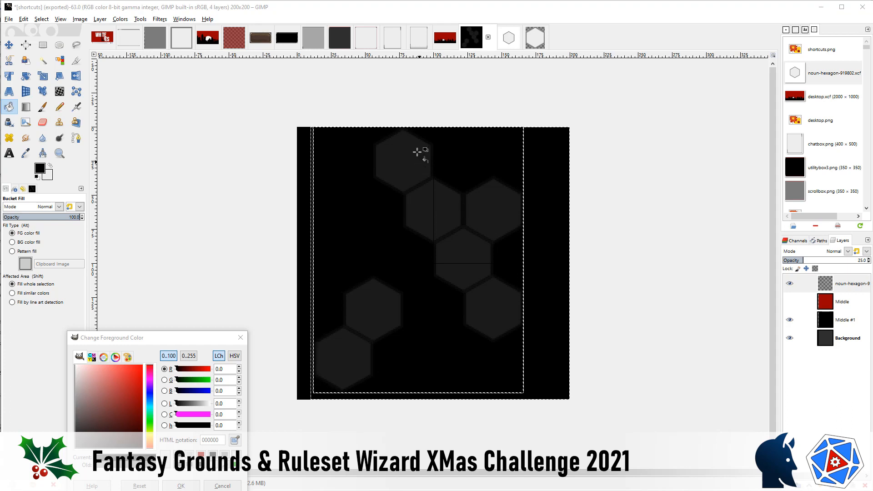
left_click(535, 42)
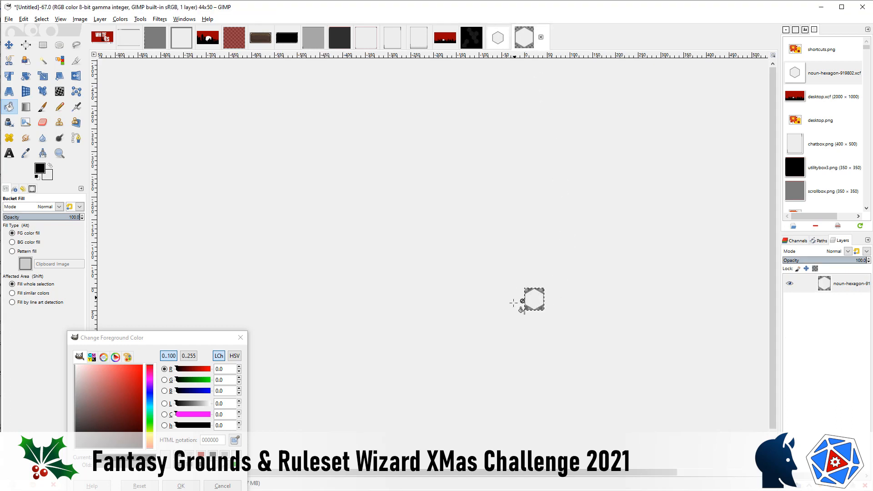
scroll(541, 312, "up", 8)
scroll(542, 312, "down", 3)
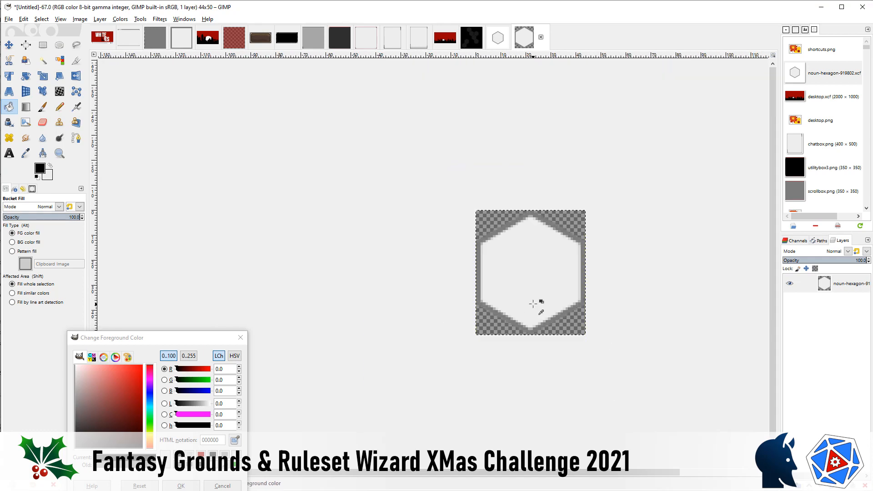
scroll(565, 289, "down", 2)
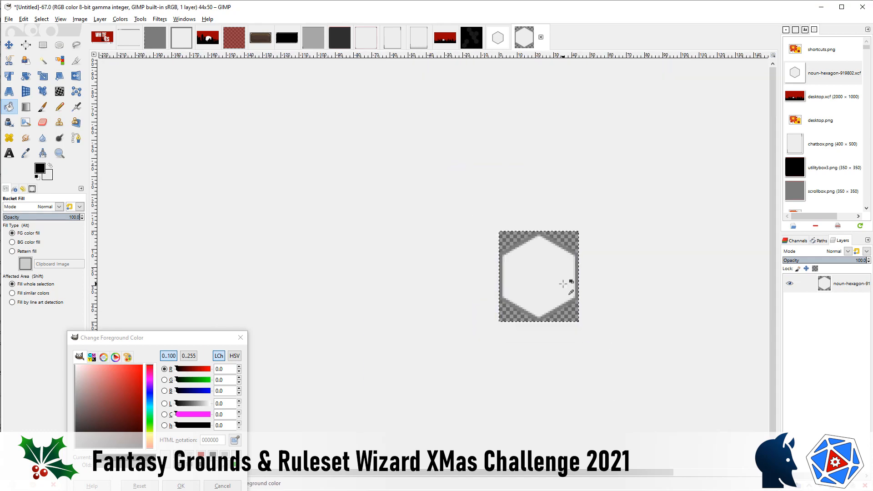
- Examine the shortcuts image with its hexagon pattern at actual size and select its Background layer
left_click(471, 38)
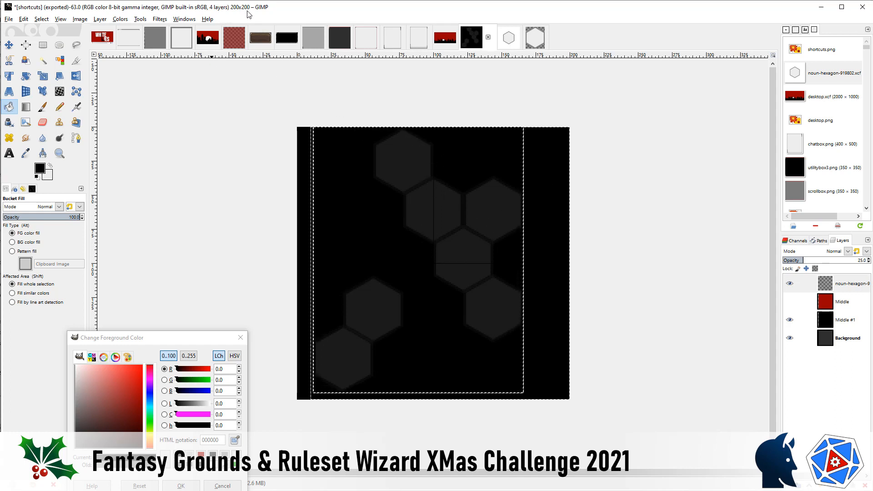
key("1")
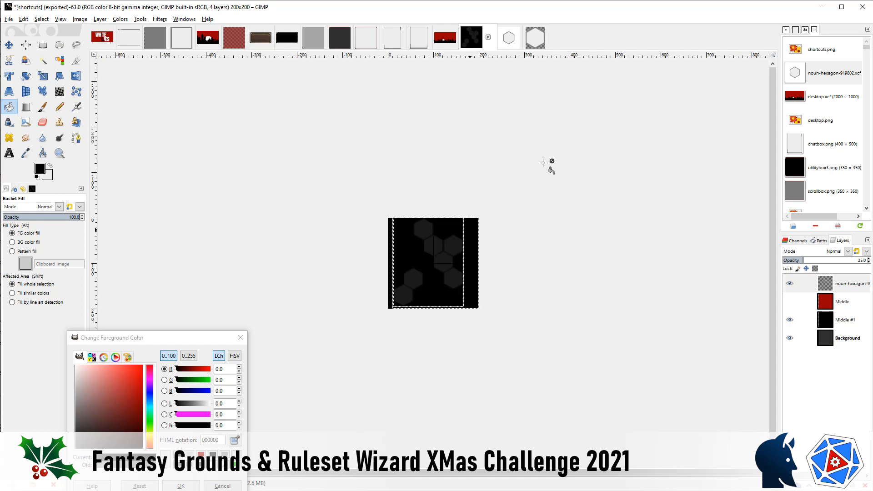
left_click(845, 339)
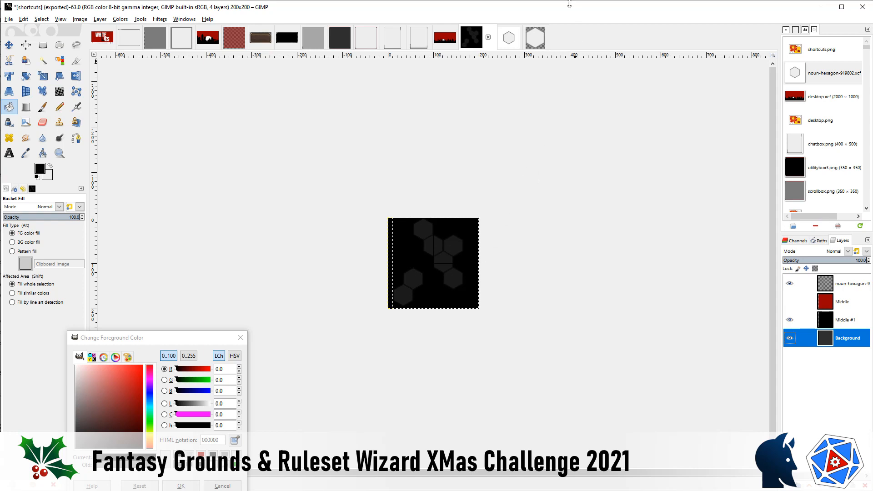
- Bring up the desktop.xcf image and examine the full width of the red city skyline
left_click(448, 44)
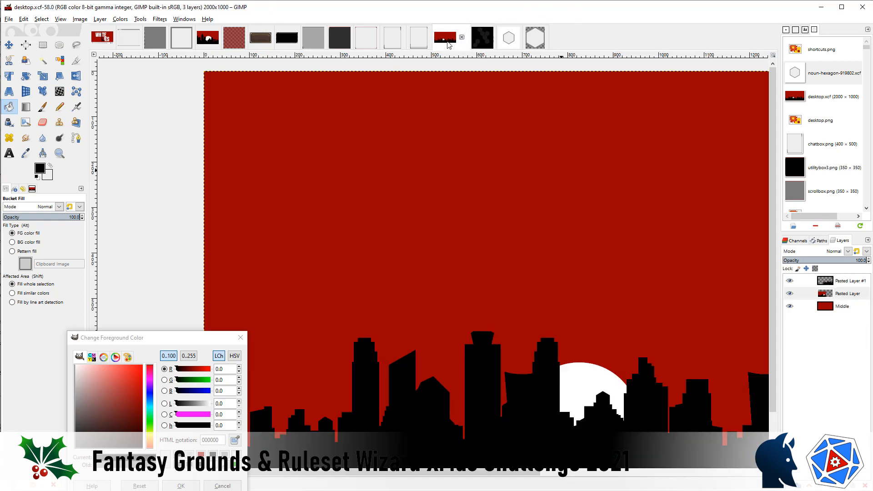
scroll(535, 191, "down", 1)
scroll(539, 193, "right", 3)
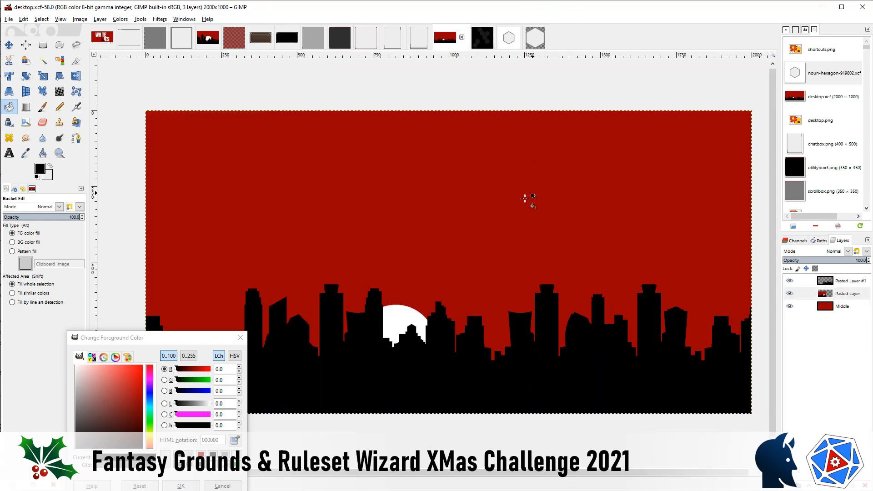
- Dismiss the foreground colour dialog, switch to Adobe Acrobat Reader and examine the Chapter 3: Equipment skyline artwork at 100% zoom
left_click(241, 337)
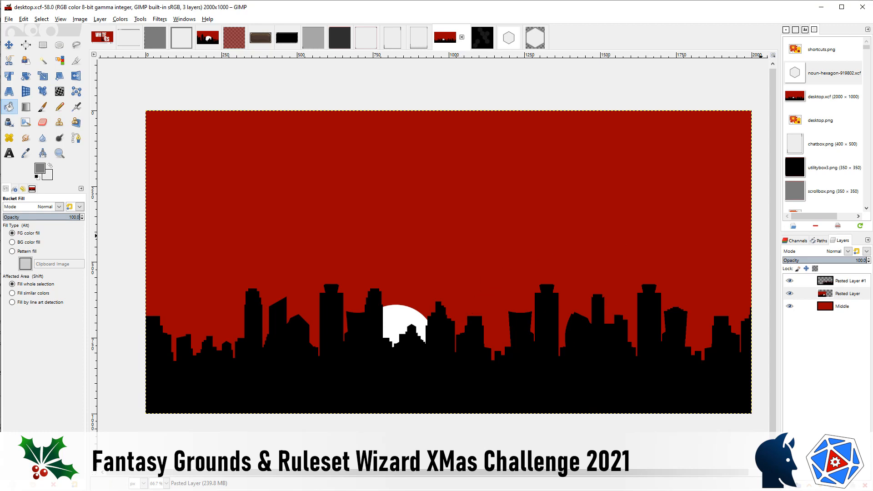
key("alt+Tab")
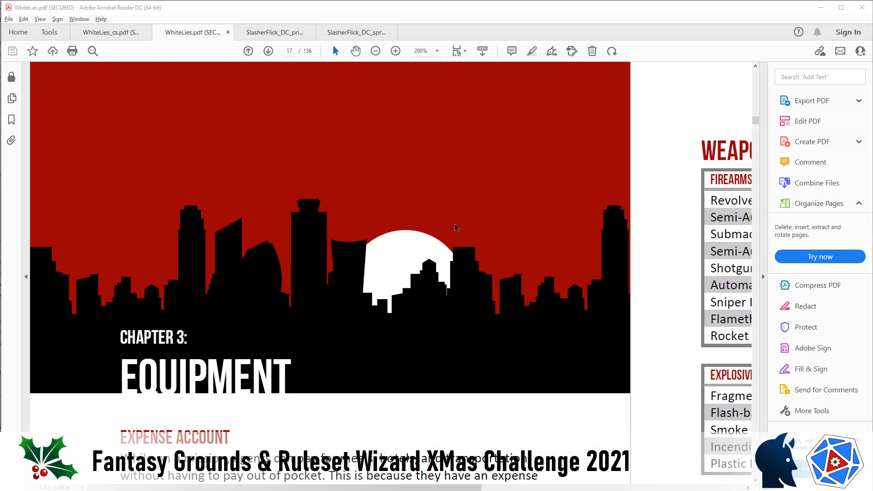
left_click(424, 51)
type("1")
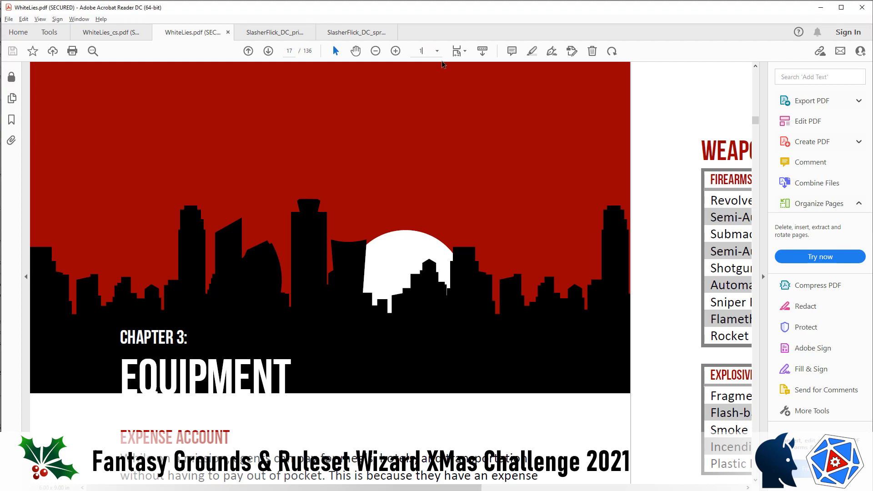
type("00")
key("Return")
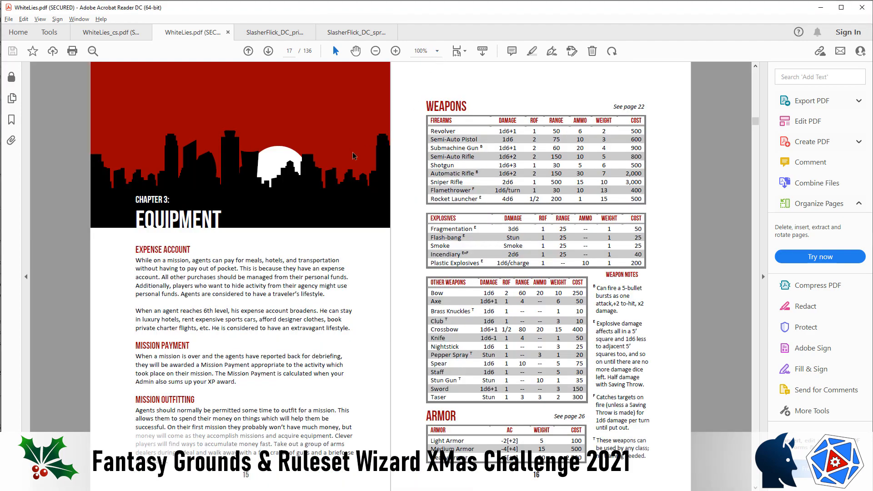
scroll(350, 157, "up", 3)
scroll(346, 157, "down", 3)
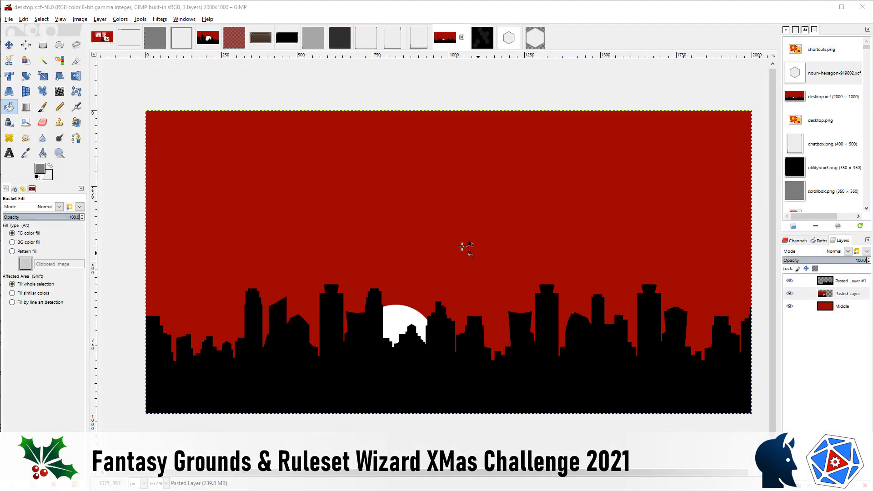
- Back in GIMP, hide and restore the Pasted Layer #1 and Middle layers of desktop.xcf to examine how the skyline is composed
left_click(790, 281)
left_click(790, 306)
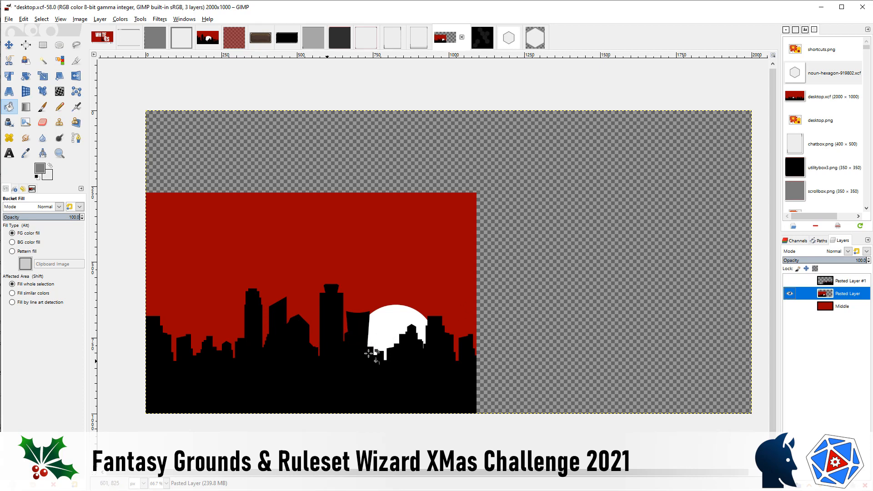
left_click(790, 281)
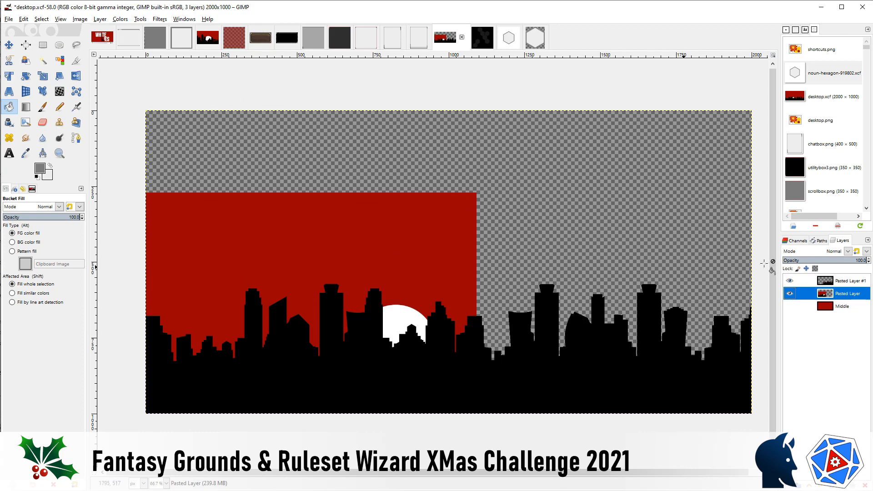
left_click(853, 311)
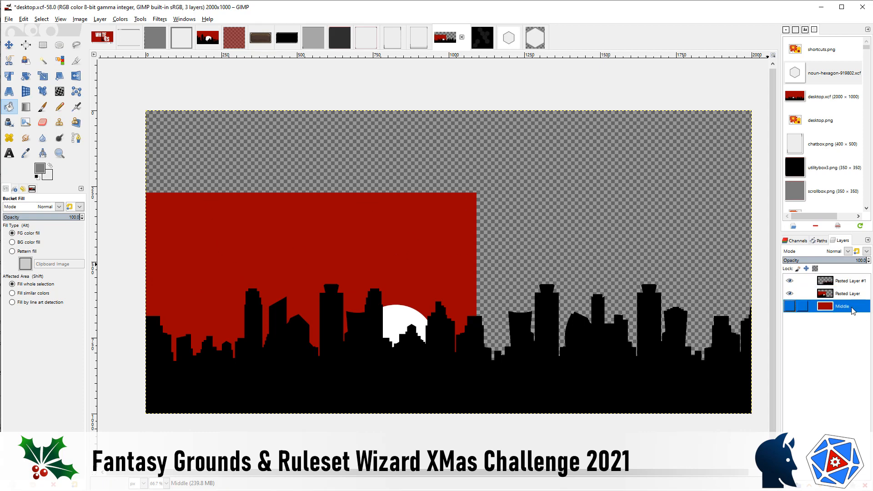
left_click(791, 308)
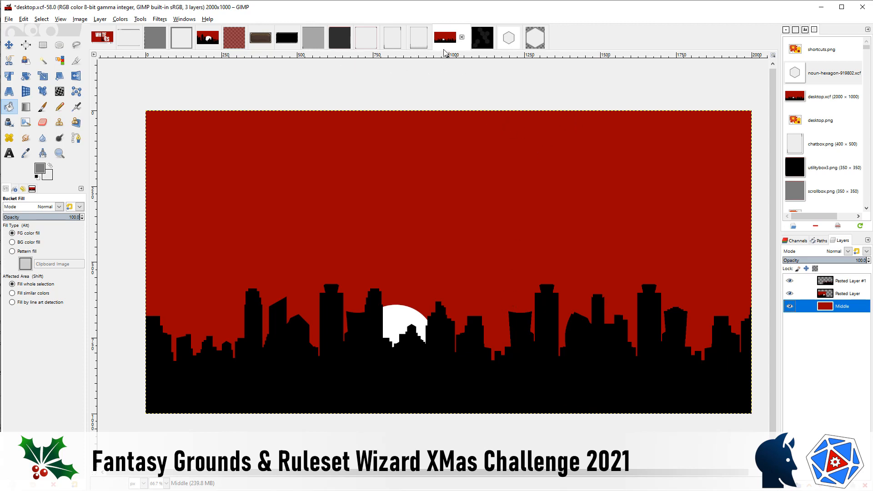
- Bring up the four-layer chatbox image at actual size and hide its grid
left_click(423, 41)
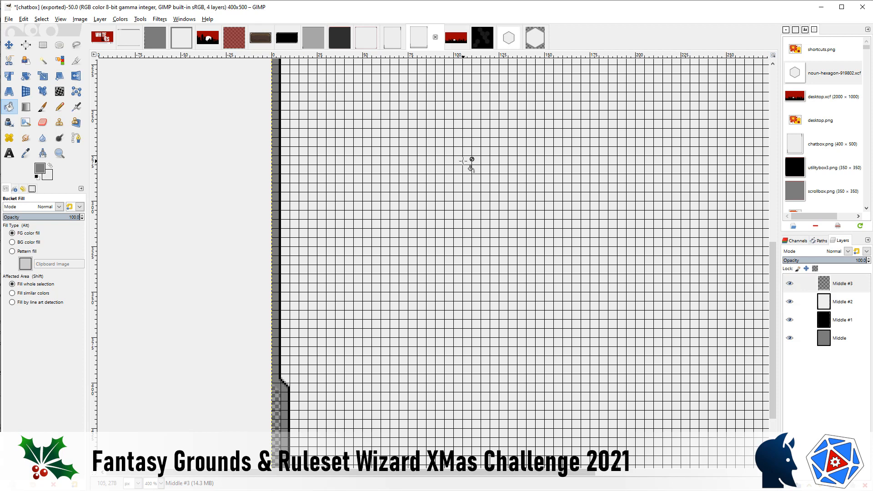
key("1")
left_click(60, 19)
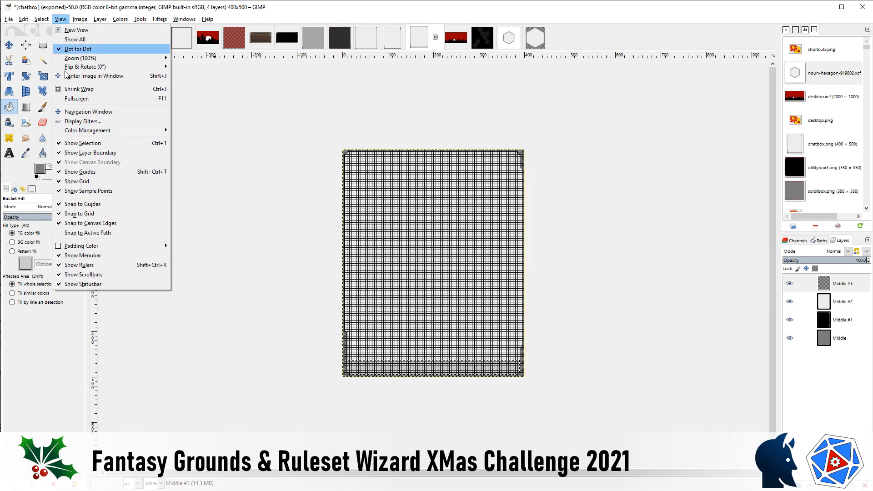
left_click(76, 181)
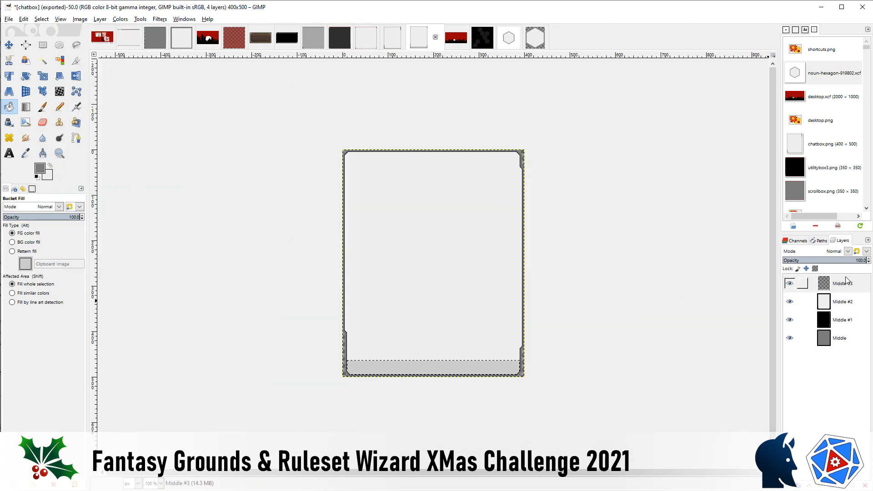
- Hide and restore the chatbox image's Middle #2 and Middle #1 layers to examine how the frame is layered
left_click(790, 302)
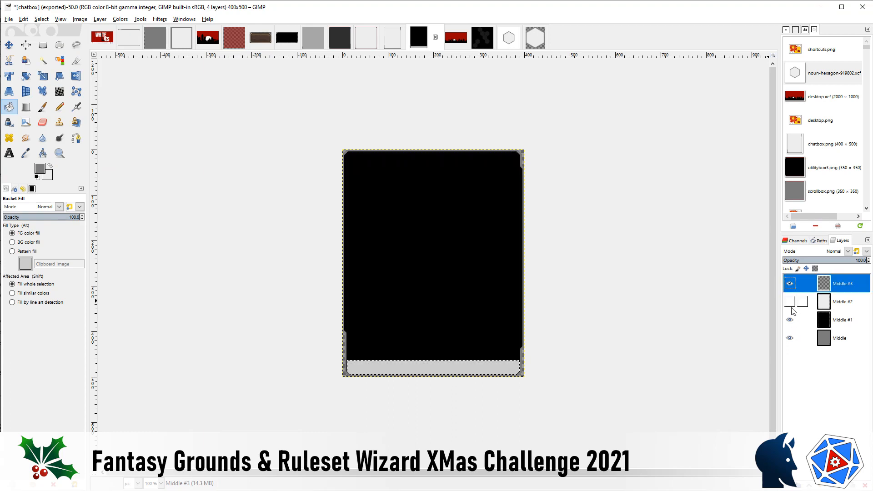
left_click(791, 321)
left_click(791, 320)
left_click(790, 303)
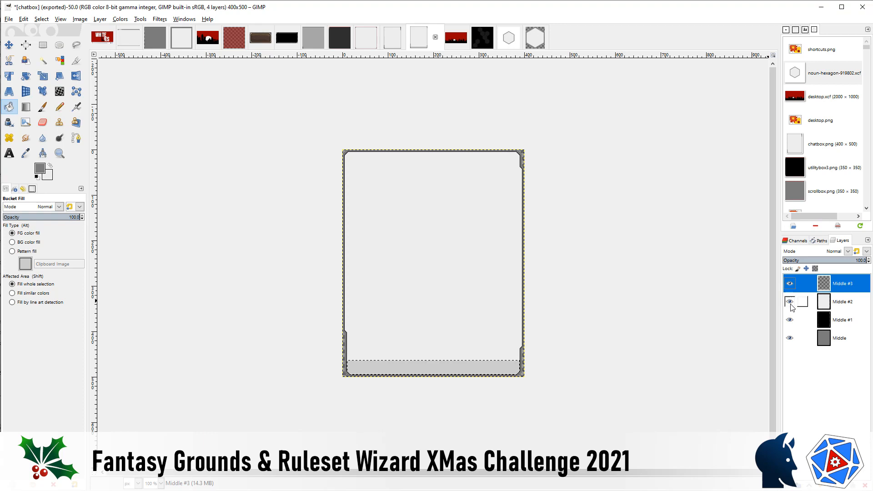
- Look through the seven-layer chatbox, tooltipbox, utilitybox3 and utilitybox2 images to compare their frame designs
left_click(393, 45)
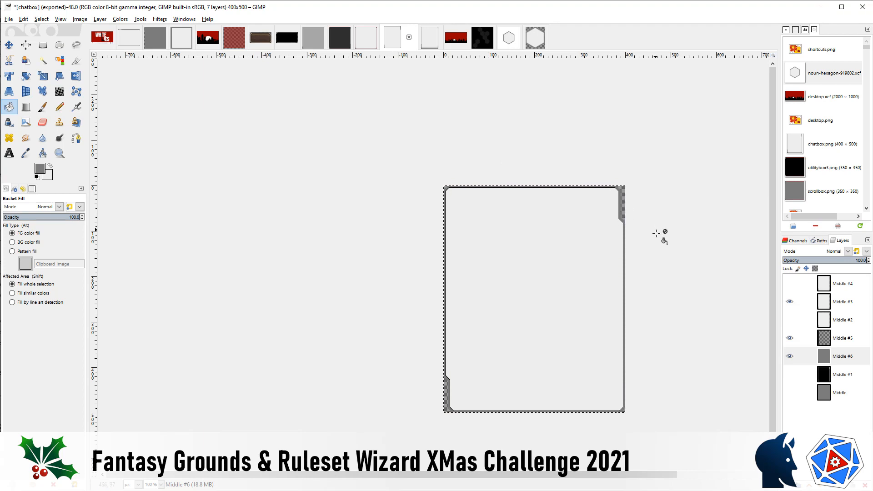
left_click(365, 36)
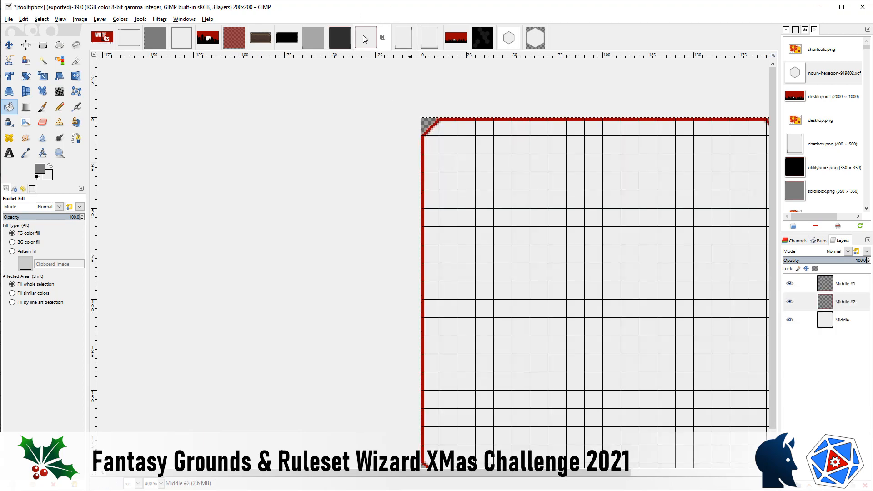
left_click(339, 36)
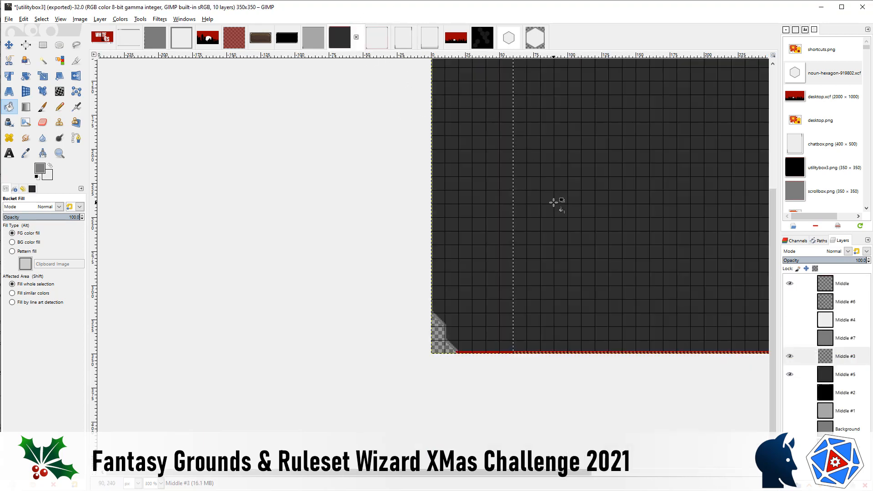
key("1")
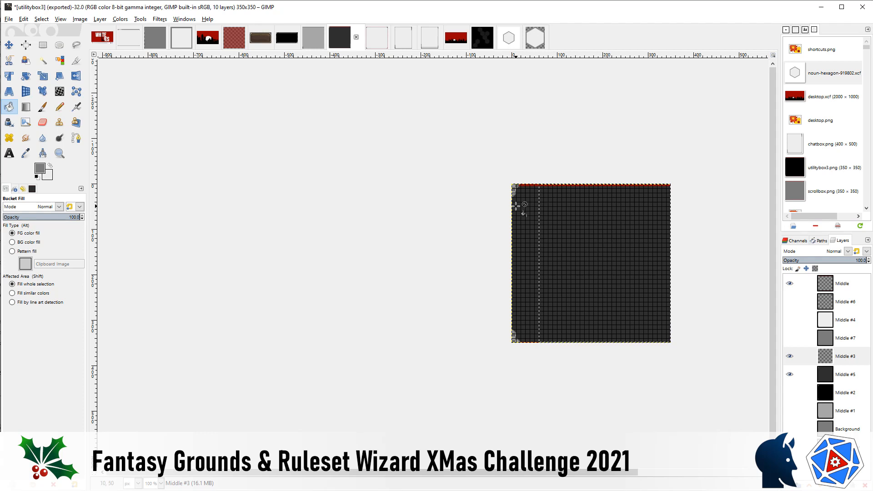
left_click(315, 41)
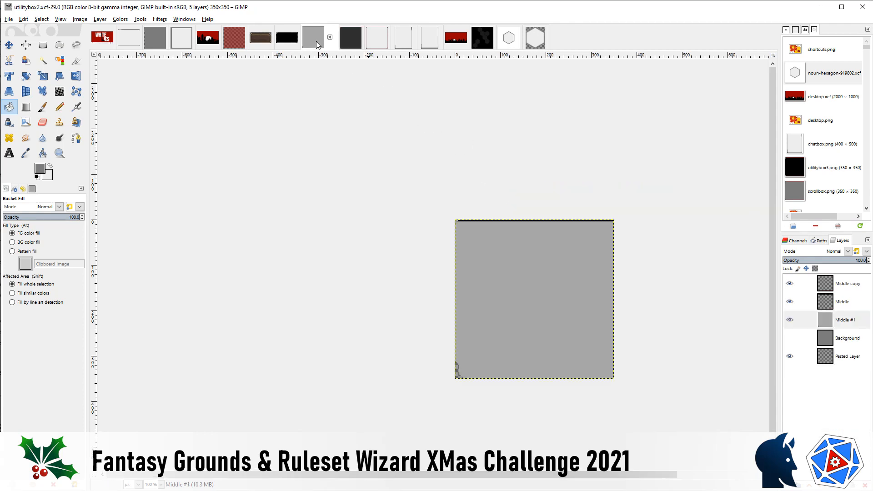
- Return to the four-layer chatbox image and examine its corners and edge notches at 200% zoom
left_click(433, 40)
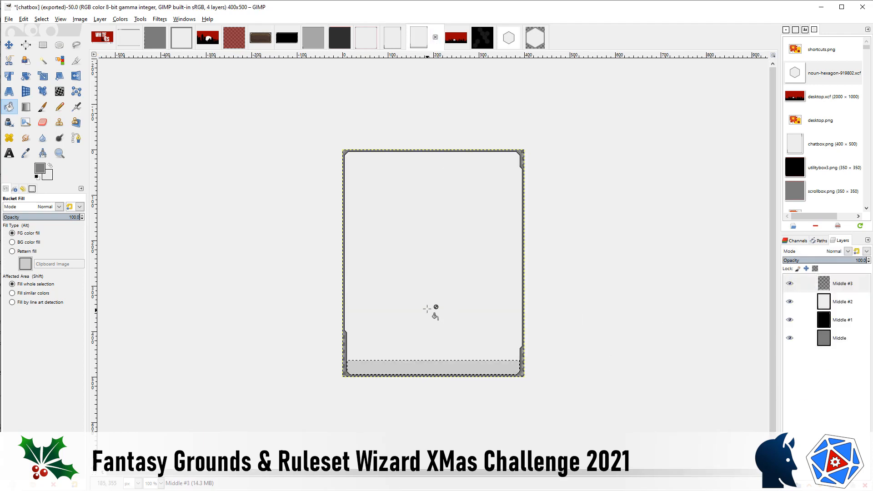
scroll(429, 284, "up", 1)
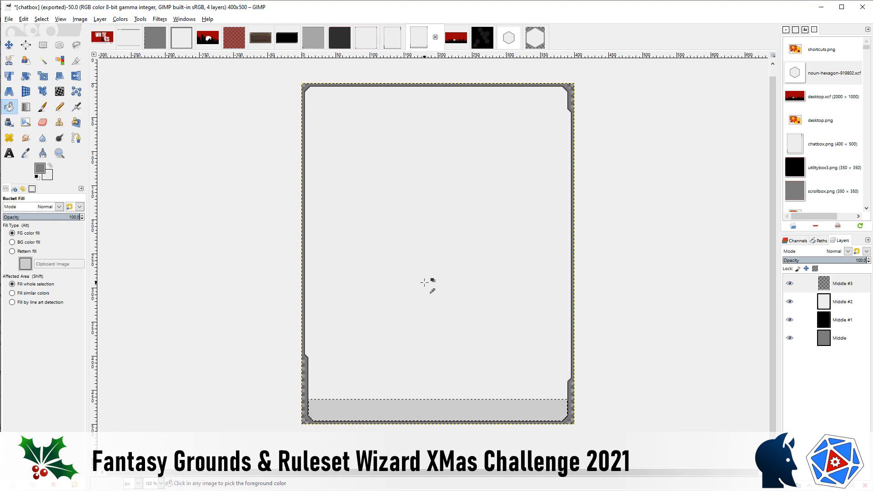
scroll(425, 284, "up", 1)
scroll(398, 302, "up", 1)
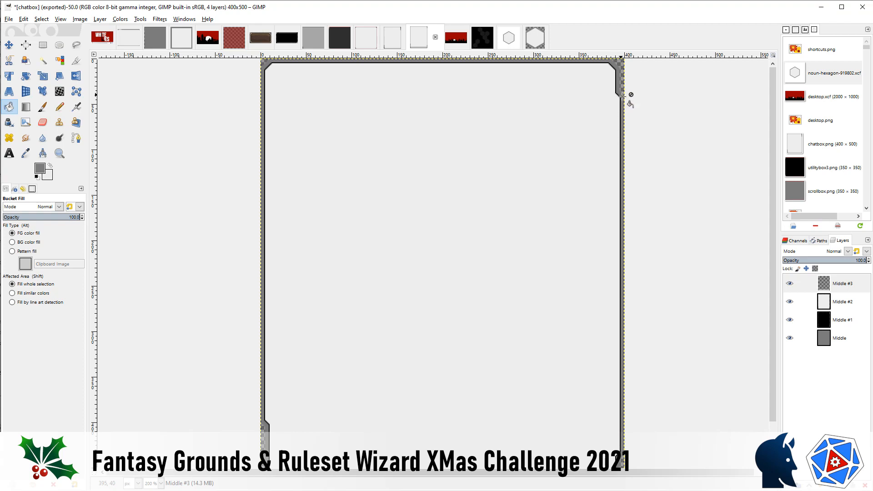
scroll(291, 405, "down", 2)
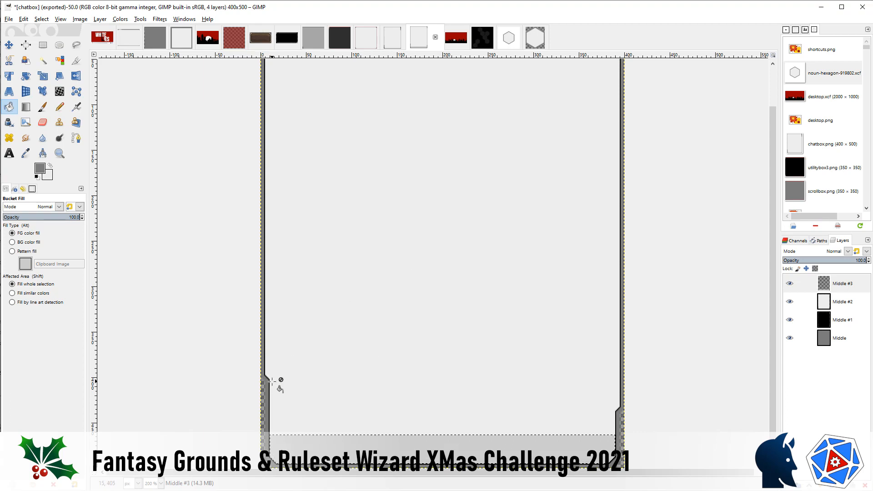
scroll(282, 223, "up", 2)
scroll(284, 255, "down", 2)
scroll(289, 371, "up", 2)
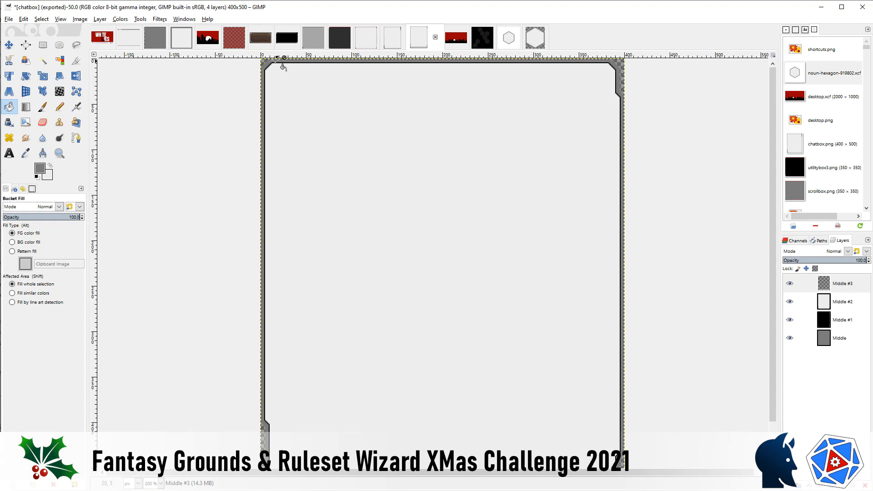
scroll(608, 362, "down", 2)
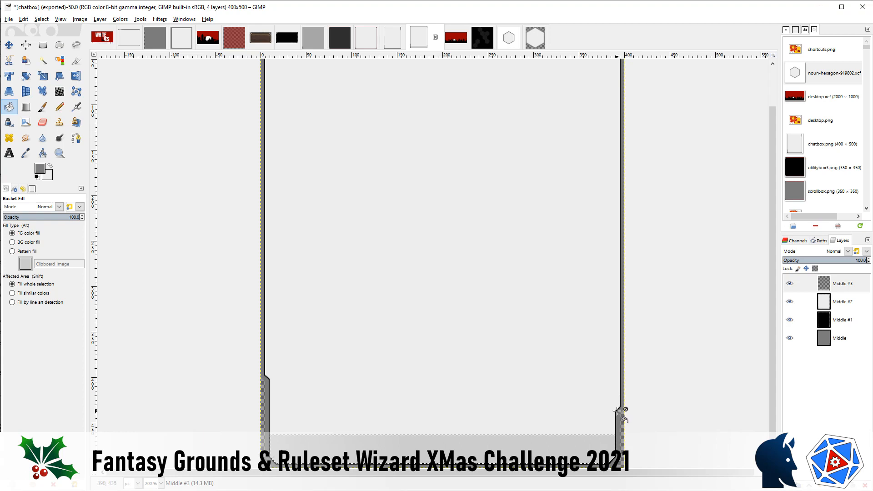
scroll(437, 281, "up", 2)
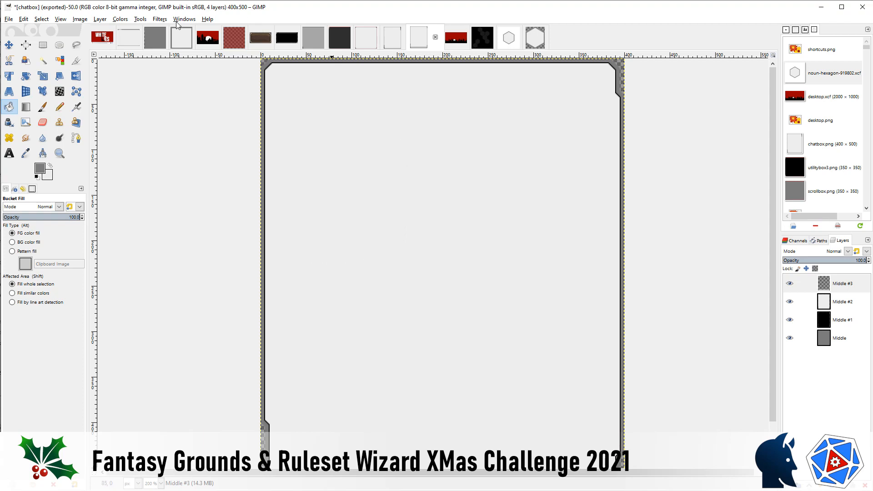
left_click(129, 38)
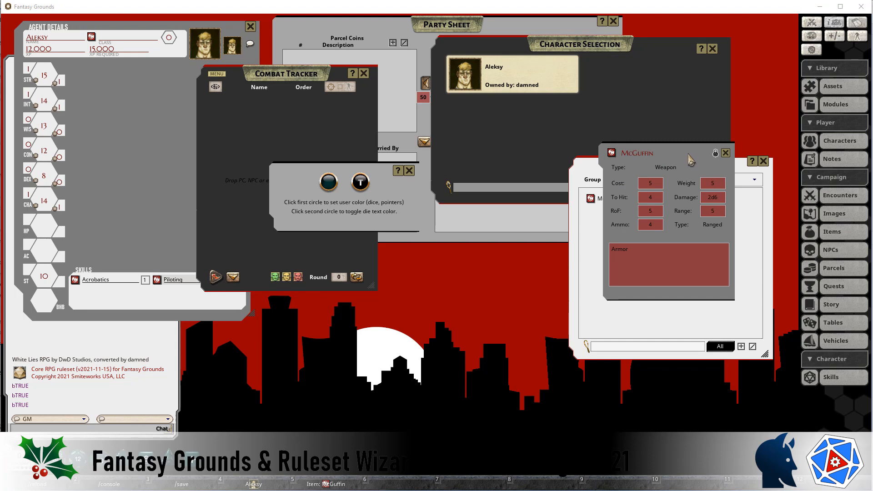
- In Fantasy Grounds, bring the Items list forward, open the Story list and create a new story entry
left_click(586, 167)
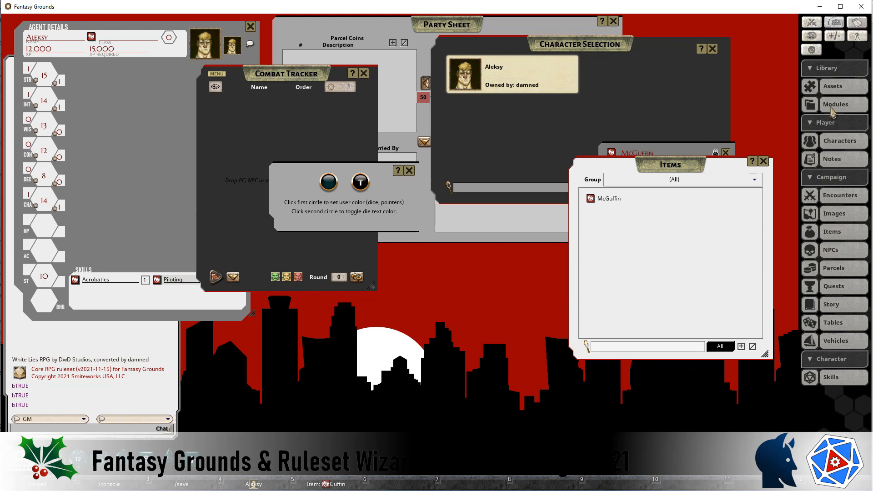
left_click(833, 306)
left_click(384, 210)
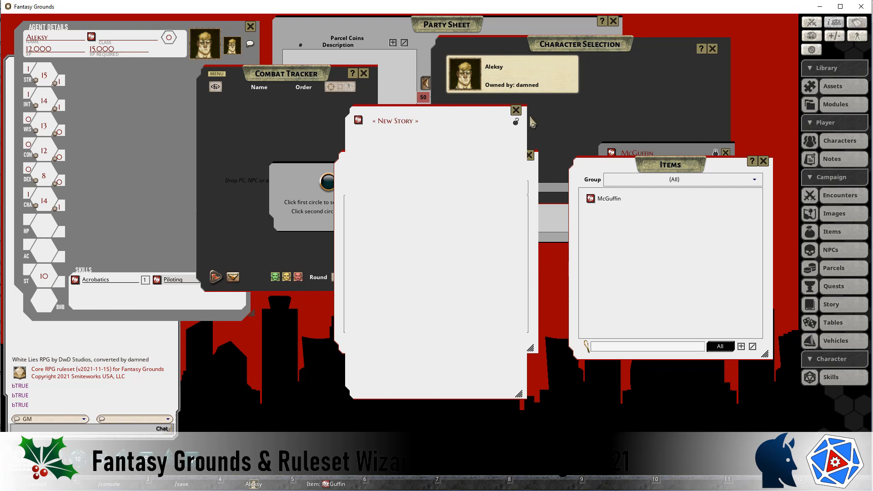
- Move the new story window around the desktop to examine its frame against the other windows
left_click_drag(505, 110, 632, 94)
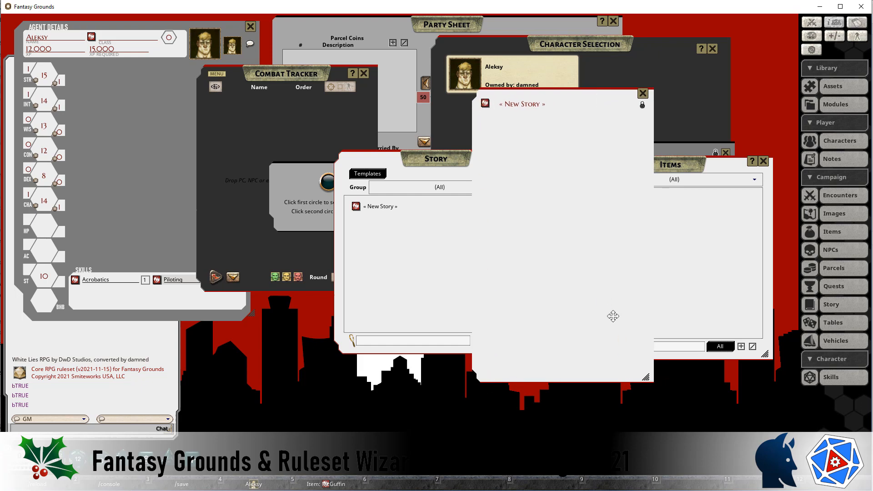
left_click_drag(612, 316, 625, 365)
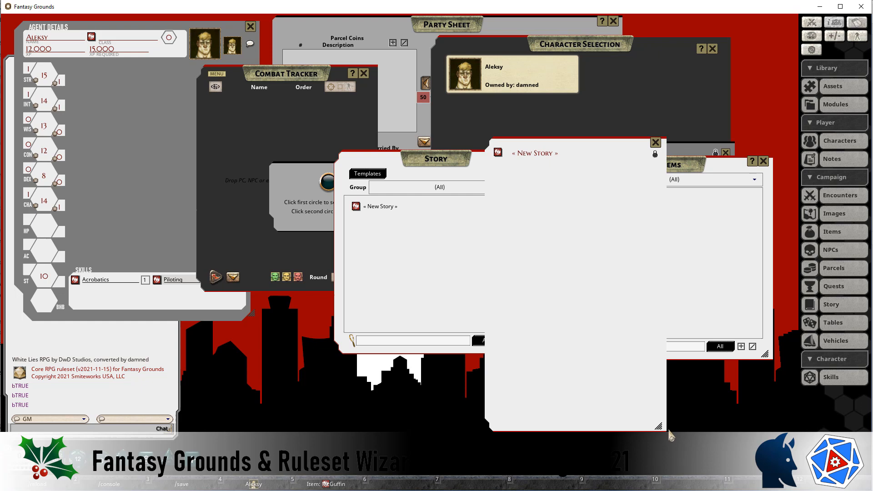
left_click_drag(626, 357, 526, 298)
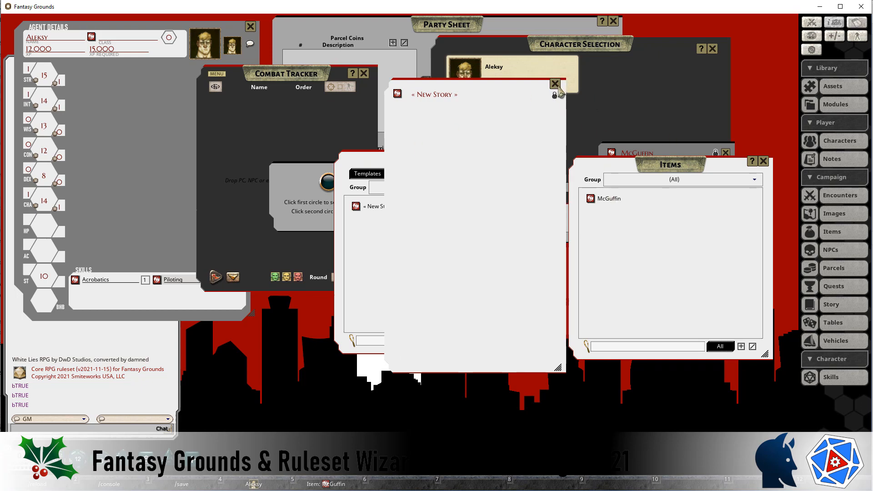
- Close the story, item, Character Selection, Party Sheet, Combat Tracker, character sheet and user colour windows to clear the desktop
left_click(556, 83)
left_click(764, 161)
left_click(529, 155)
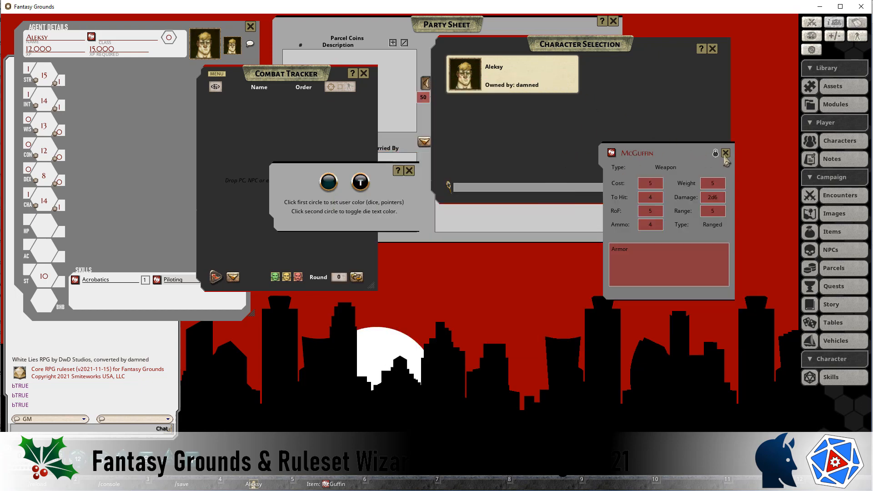
left_click(726, 153)
left_click(713, 48)
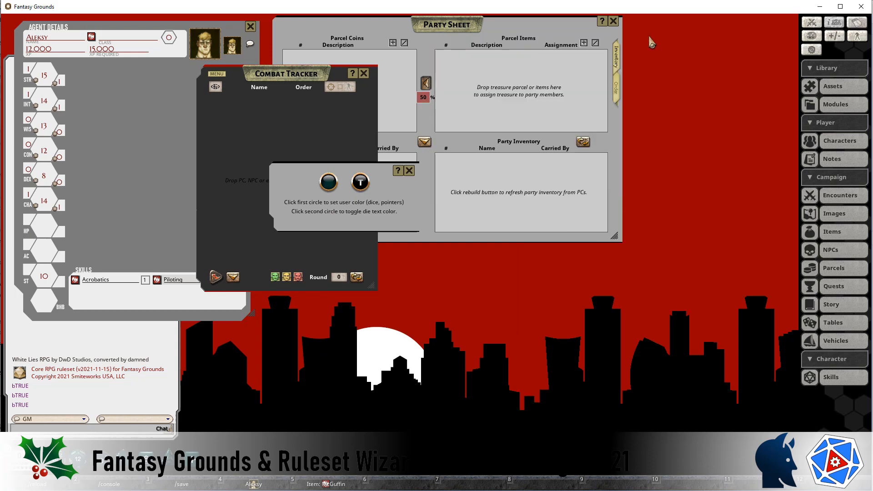
left_click(614, 21)
left_click(364, 73)
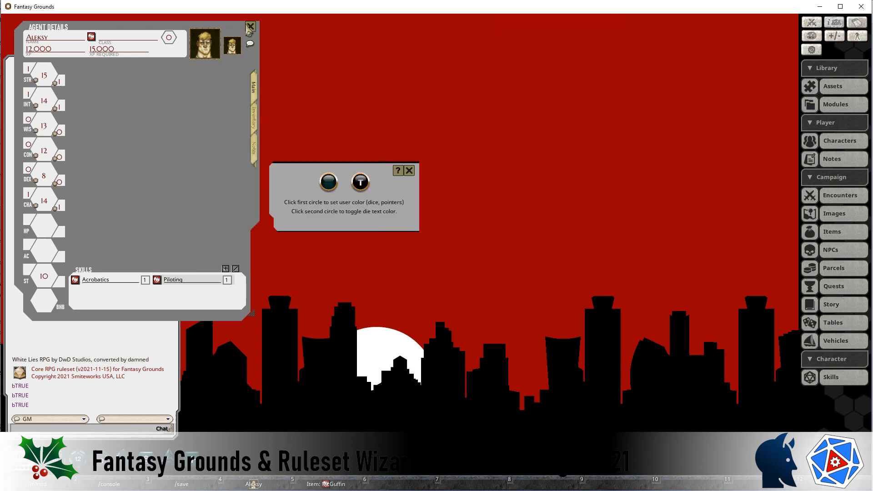
left_click(251, 27)
left_click(409, 171)
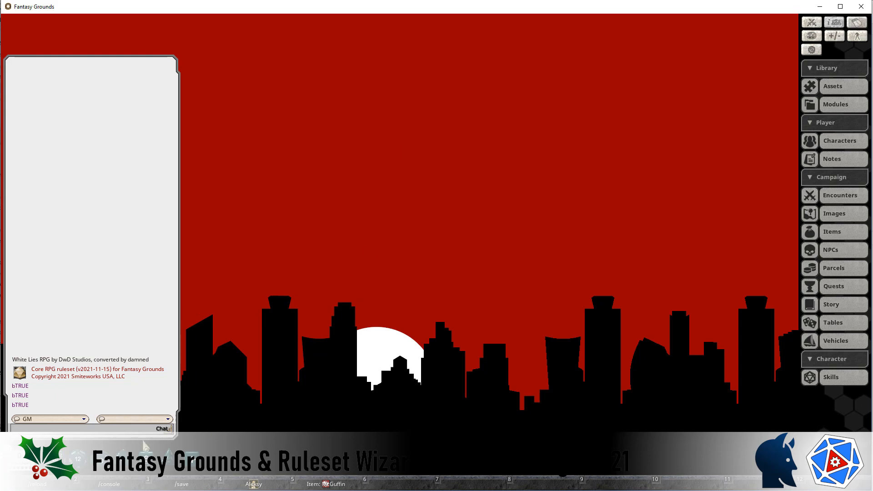
- Run /scaleui 50 in the chat to examine the desktop background at half scale, and return the UI scale to 100
type("/scaleui 50")
key("Return")
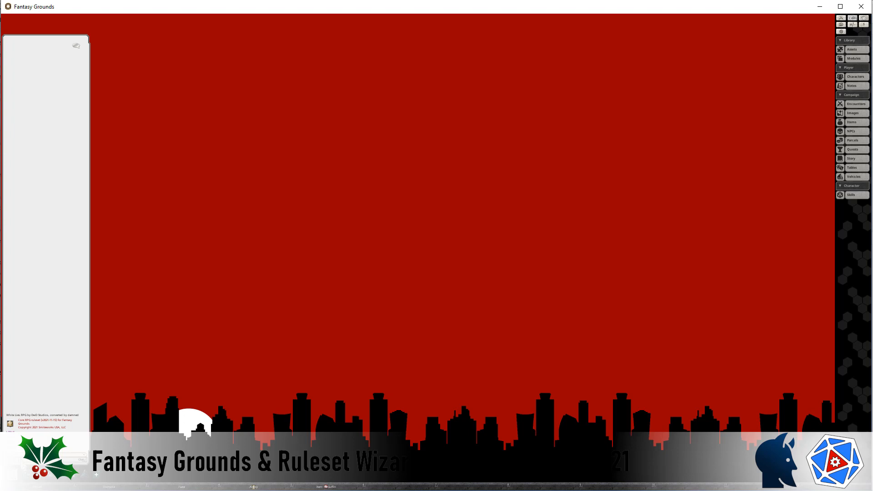
key("Return")
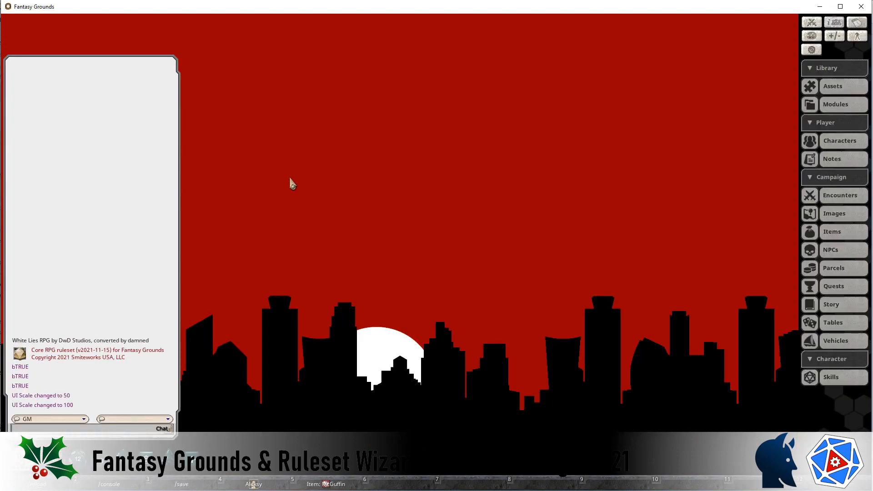